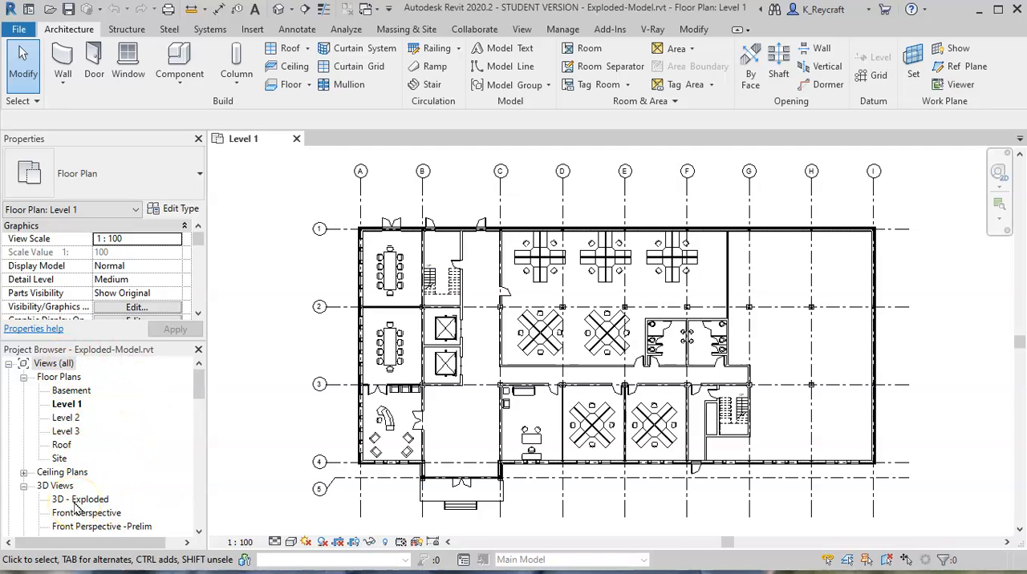
- Open the 3D - Exploded view to show the front of the building
double_click(77, 502)
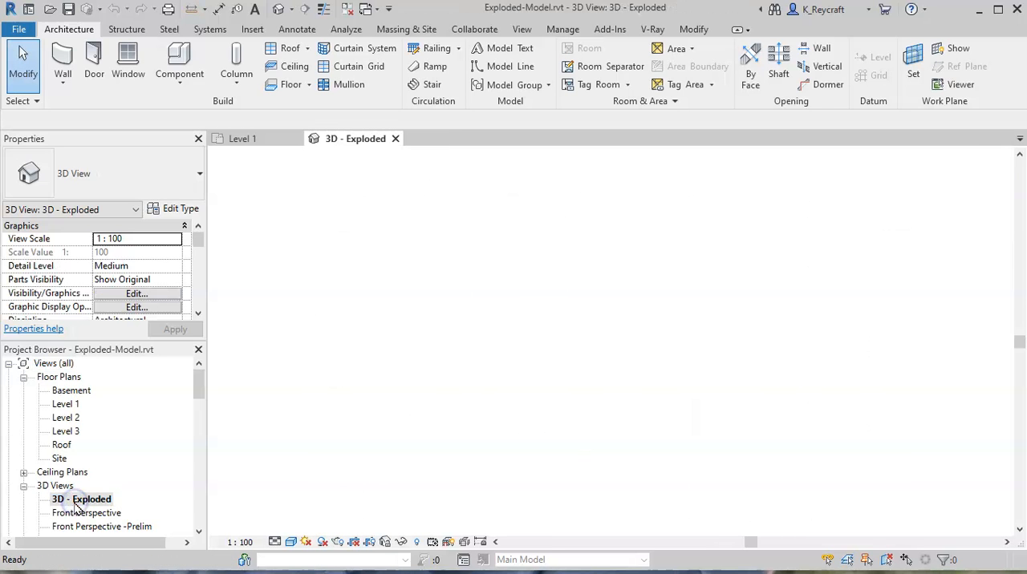
middle_click_drag(499, 404, 660, 410, "shift")
scroll(671, 420, "up", 5)
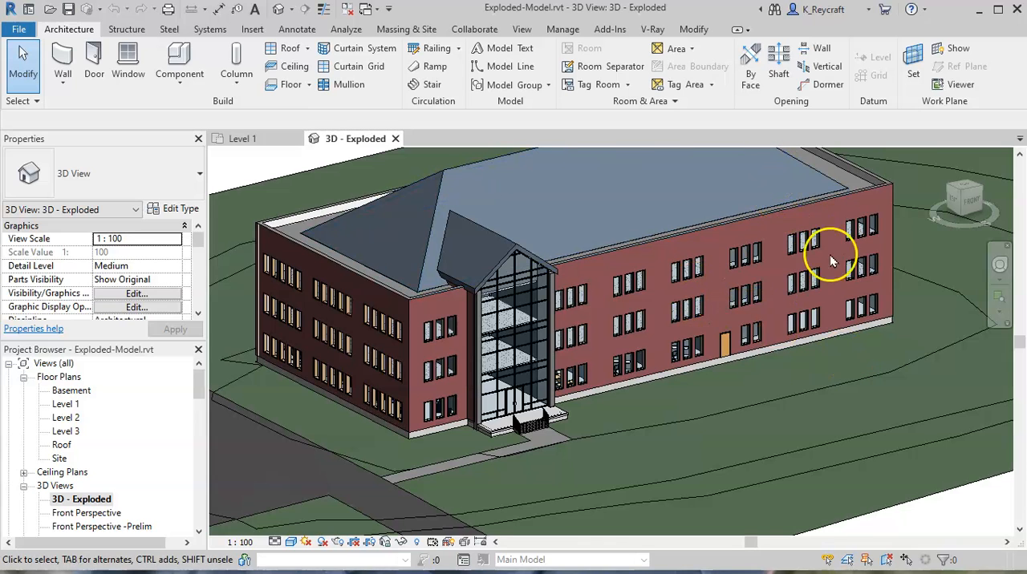
- Displace the long front brick wall outward from the building to a Y displacement of about -10938.5
left_click(723, 229)
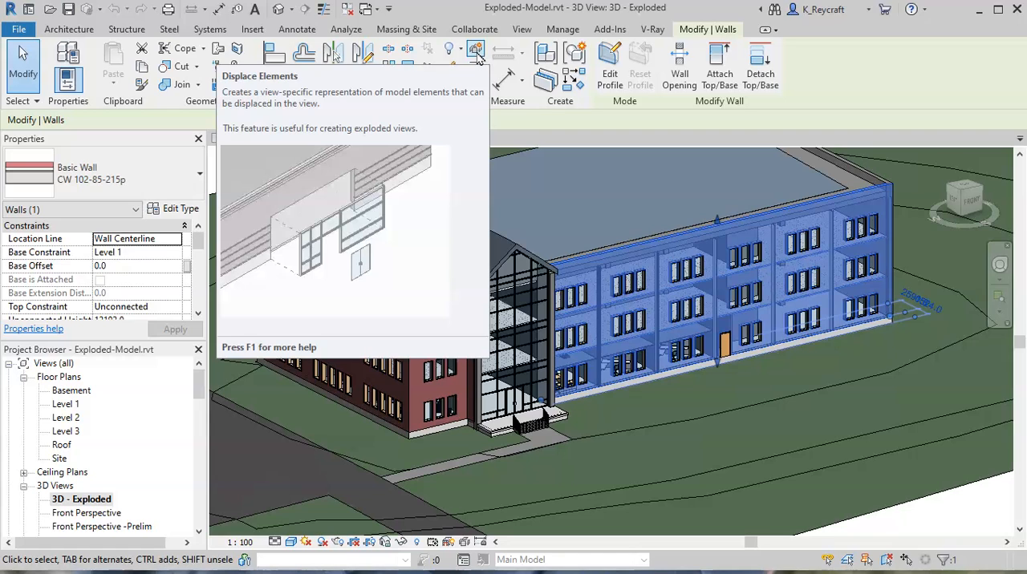
left_click(477, 51)
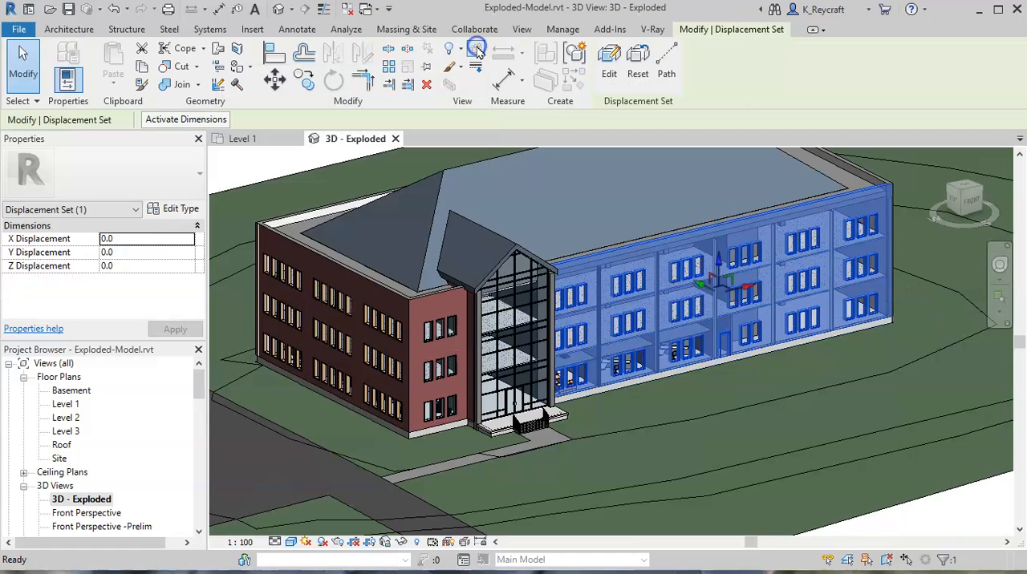
scroll(721, 303, "up", 3)
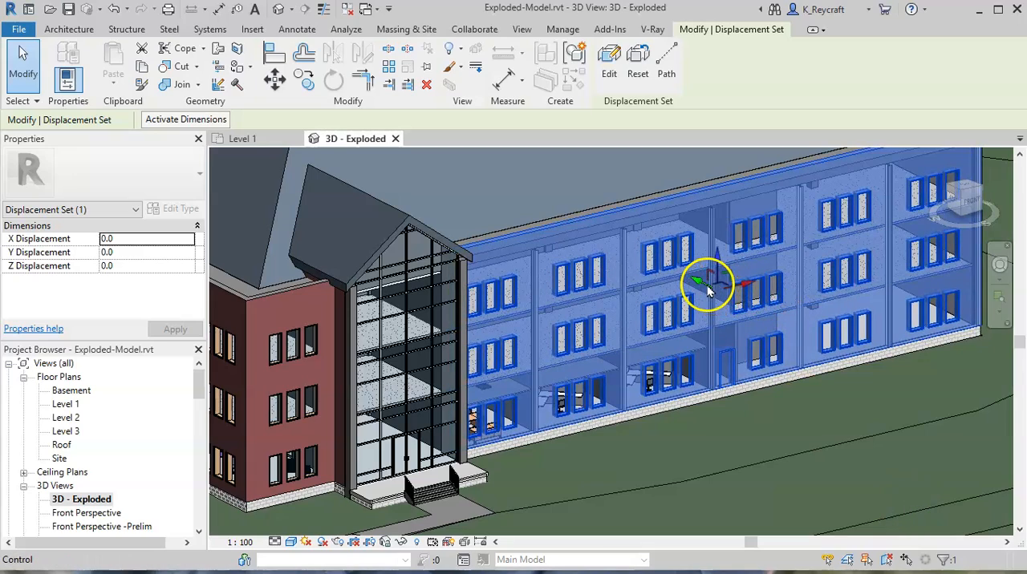
left_click_drag(710, 290, 794, 390)
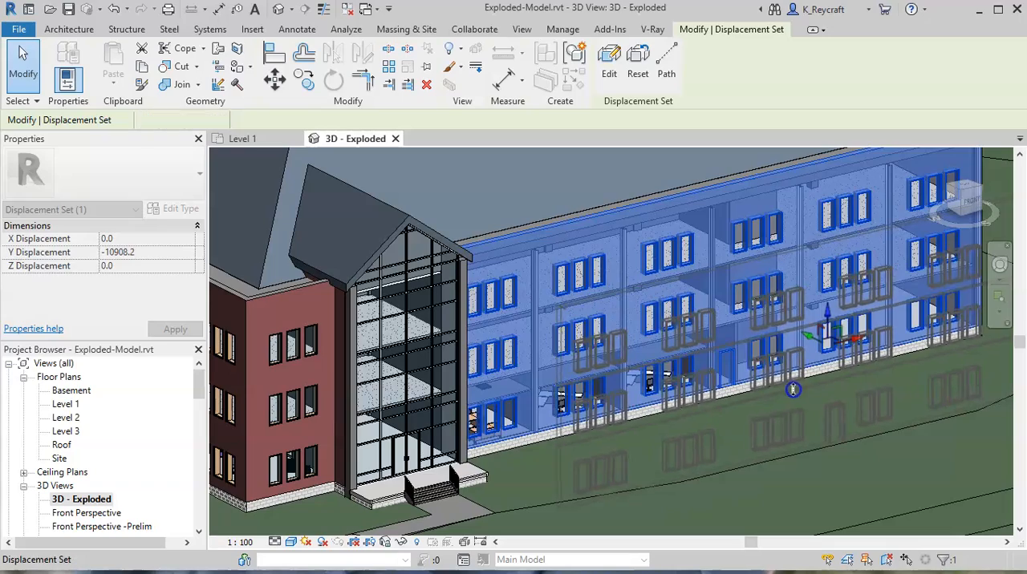
scroll(866, 353, "down", 4)
middle_click_drag(712, 439, 638, 411)
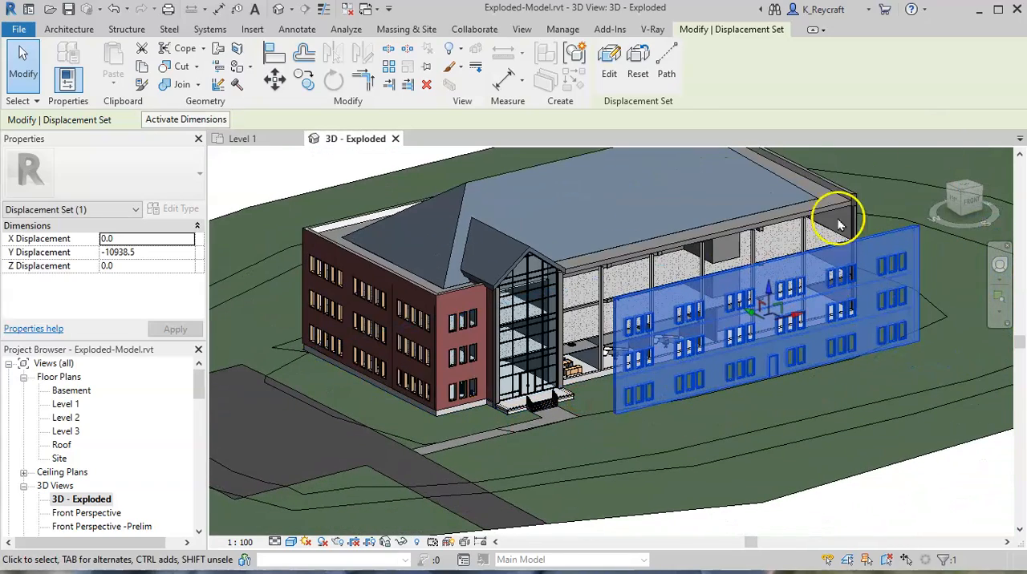
middle_click_drag(859, 366, 624, 365, "shift")
middle_click_drag(688, 365, 816, 382, "shift")
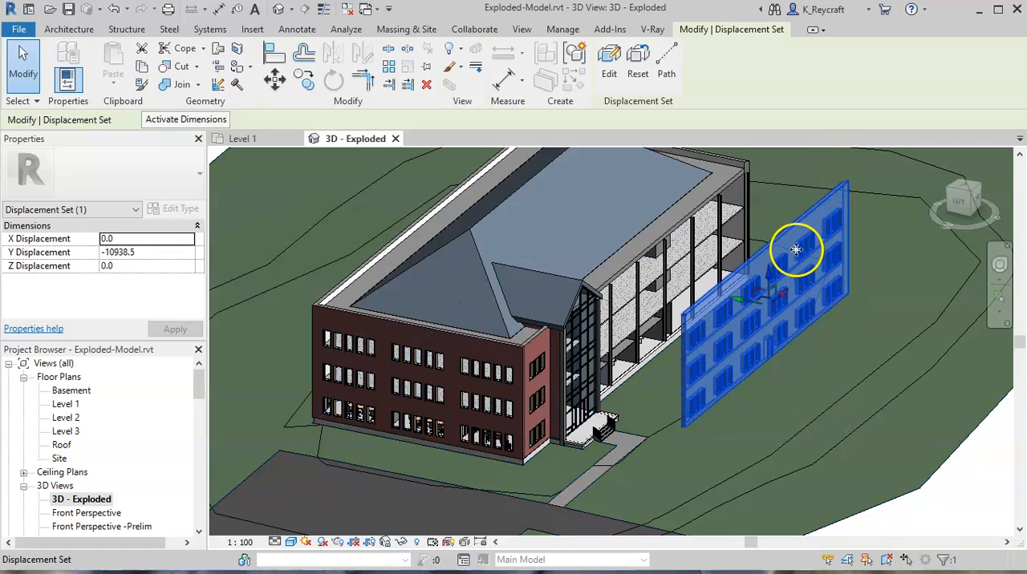
- Reset the long front wall to its original location and displace it outward again to a Y displacement of about -9365.9
left_click(639, 64)
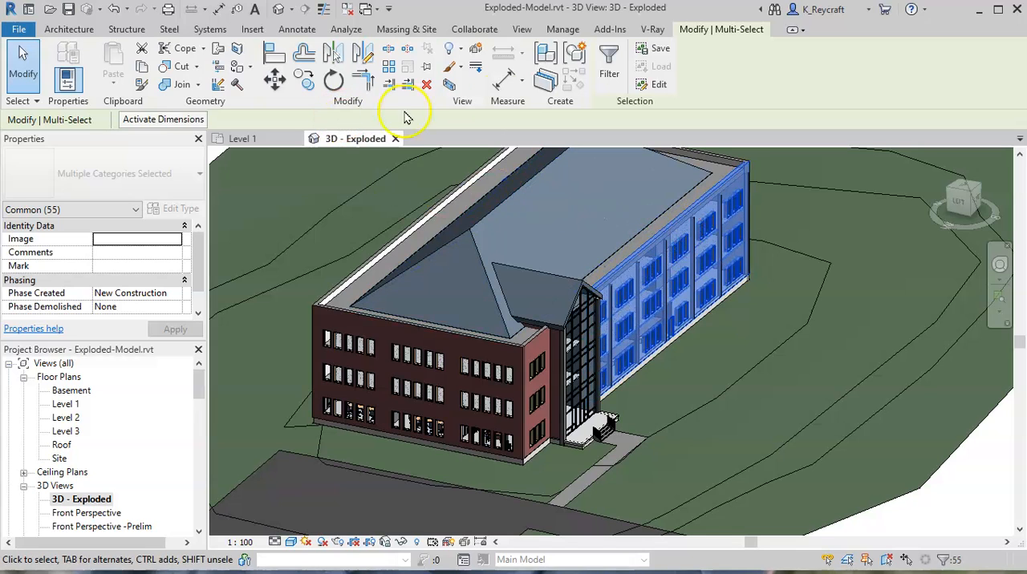
left_click(478, 52)
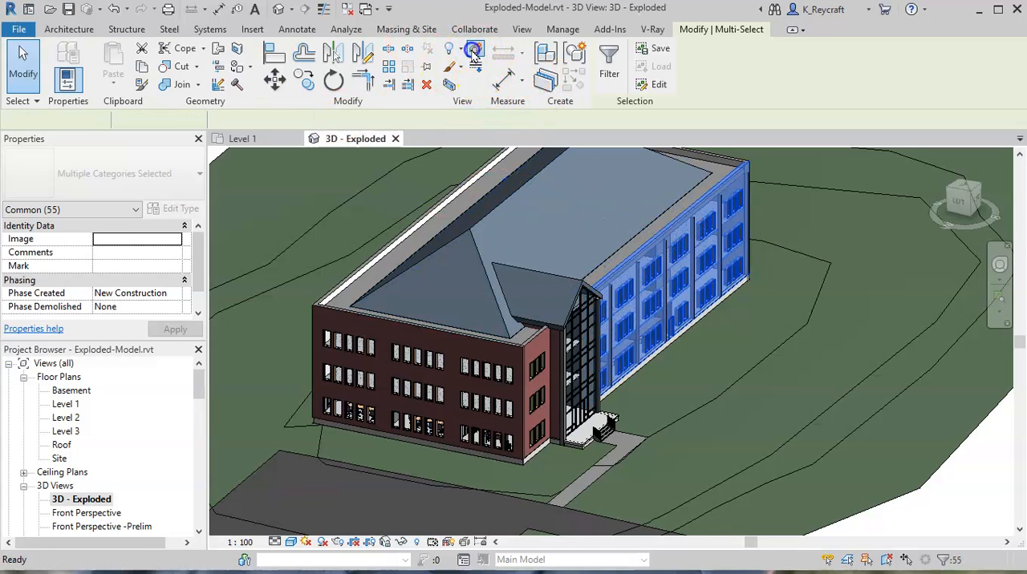
left_click_drag(648, 287, 775, 389)
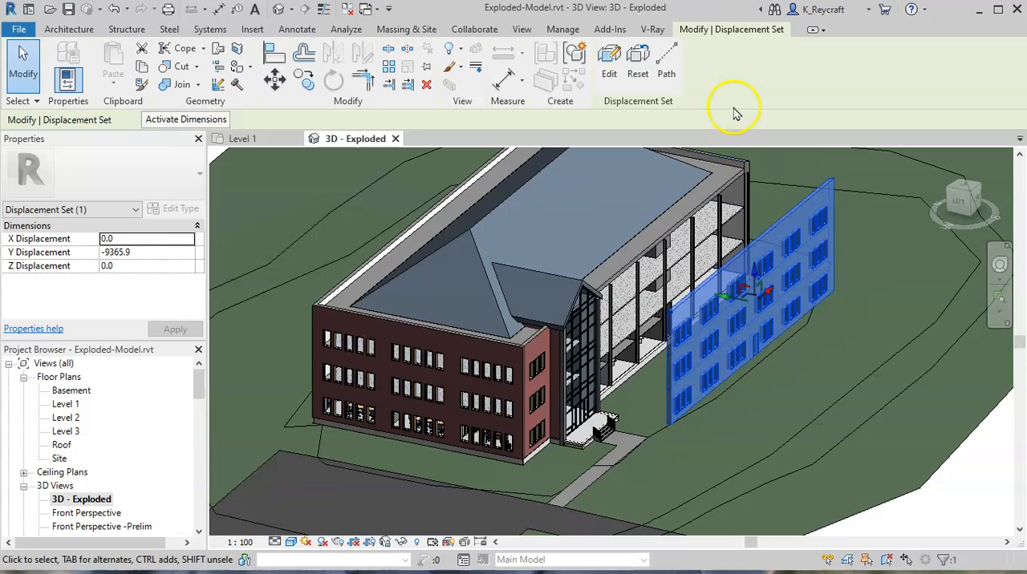
- Add displacement paths at both upper corners of the displaced wall and at its lower corner beside the entrance
left_click(674, 65)
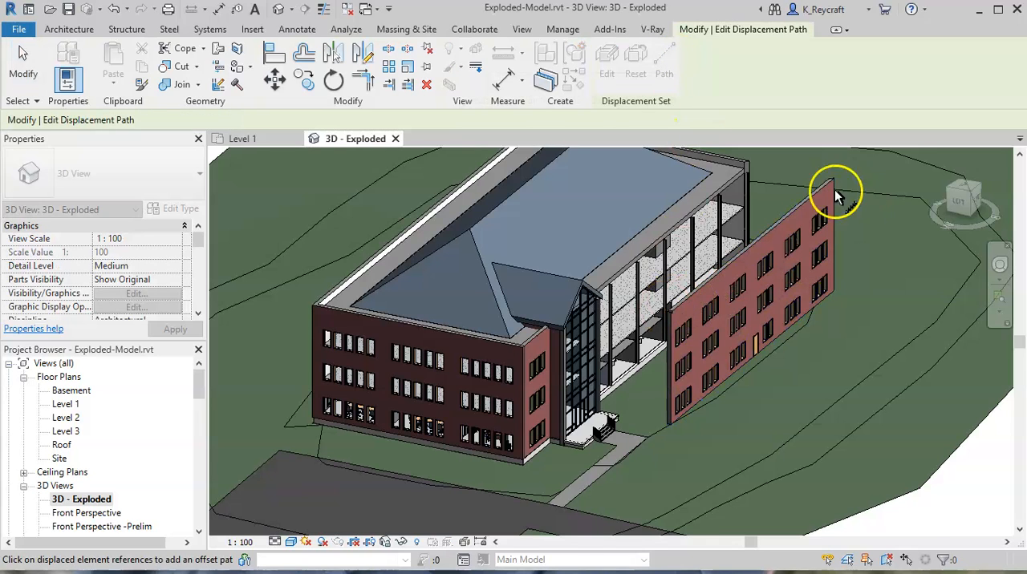
scroll(821, 190, "up", 1)
middle_click_drag(808, 191, 792, 286)
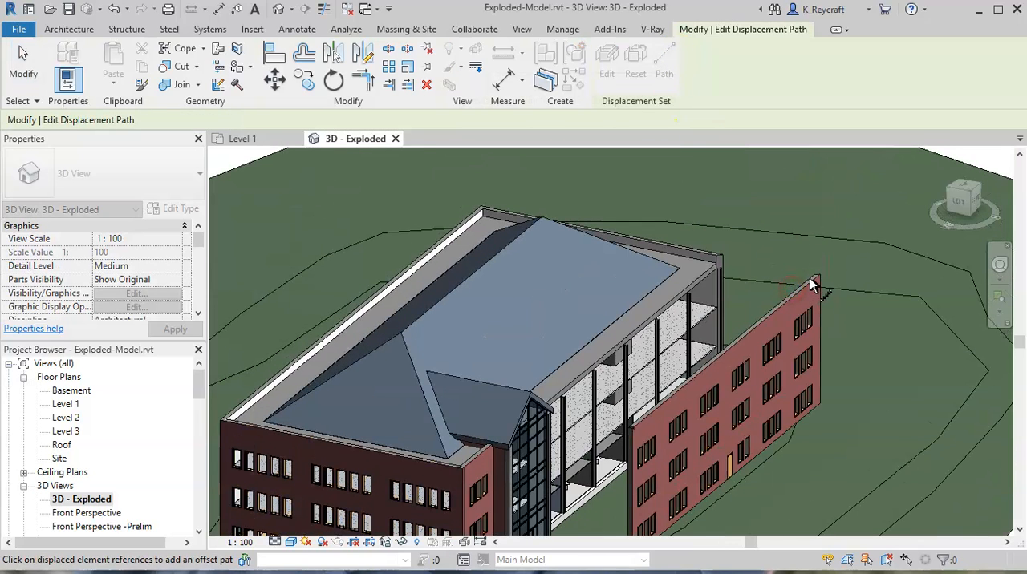
left_click(811, 282)
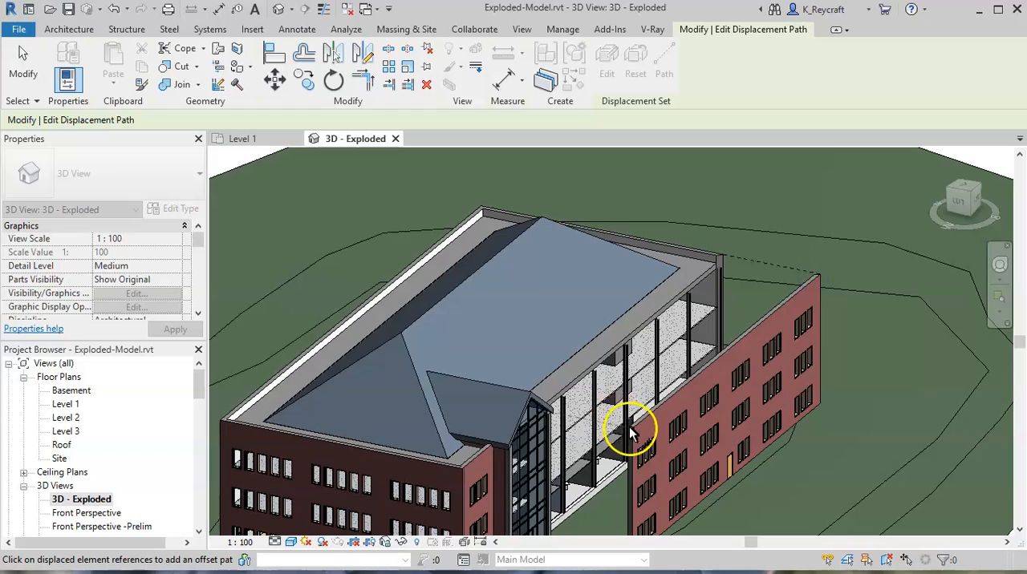
scroll(602, 511, "down", 2)
scroll(653, 435, "up", 4)
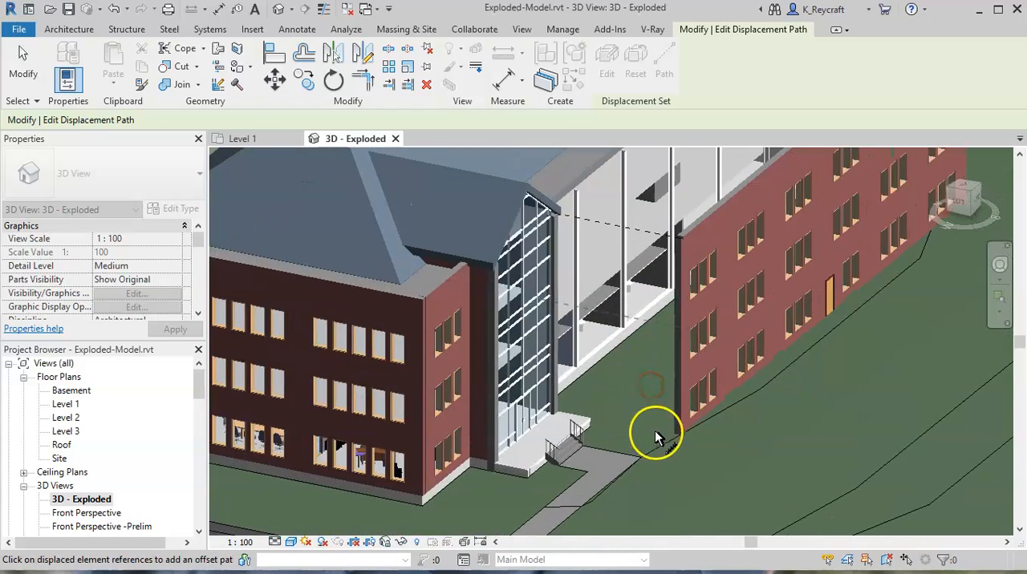
scroll(746, 418, "down", 4)
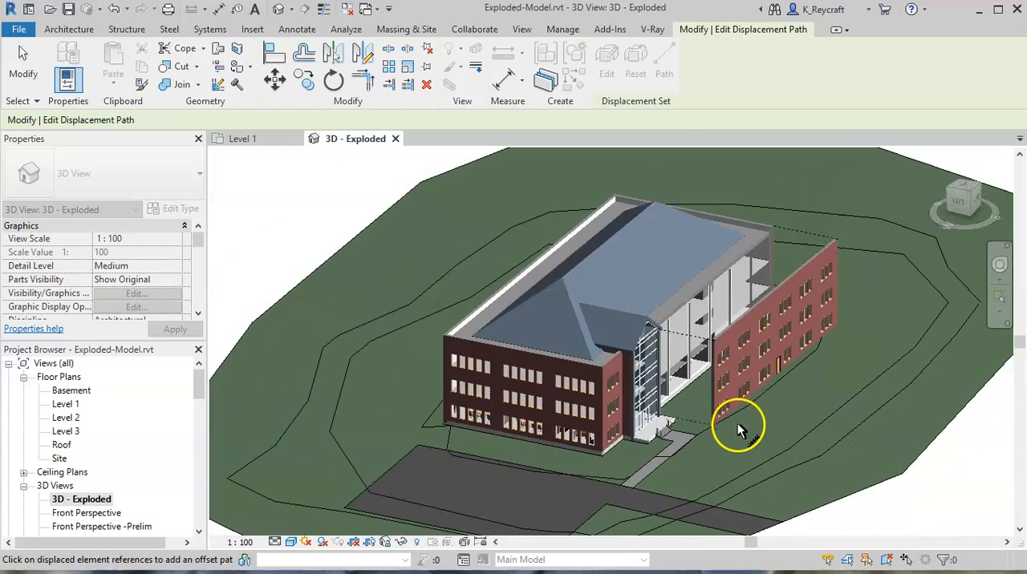
- Add a displacement path at the displaced wall's lower corner farthest from the entrance and leave the path command
middle_click_drag(886, 401, 687, 388, "shift")
scroll(681, 424, "up", 2)
scroll(839, 431, "up", 4)
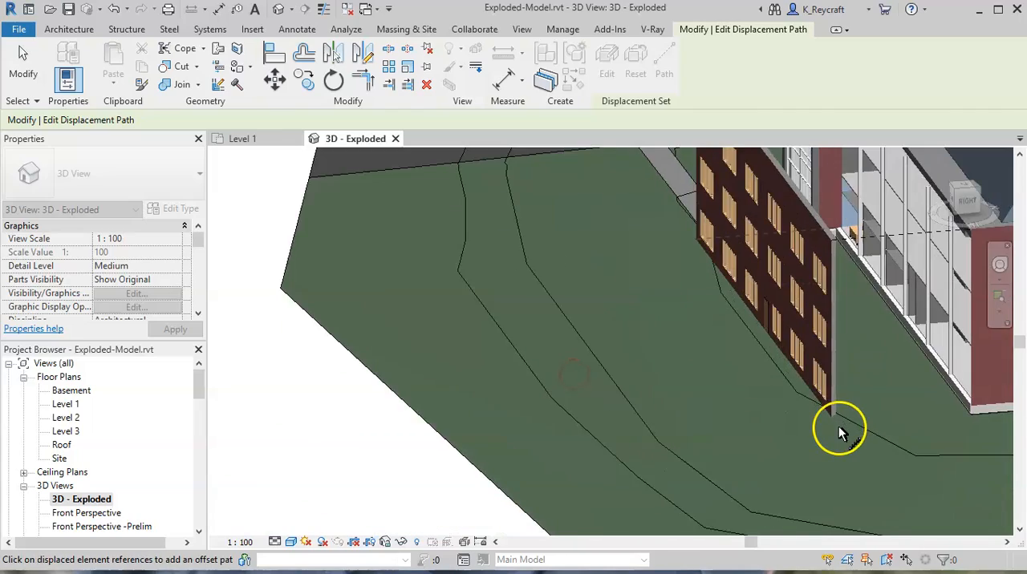
left_click(828, 407)
scroll(727, 440, "down", 5)
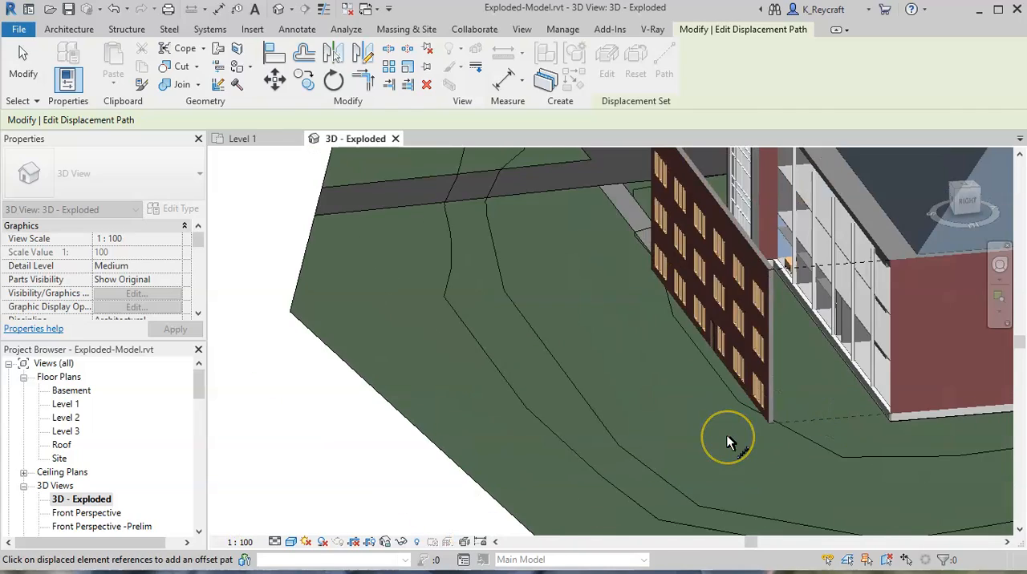
left_click(714, 365)
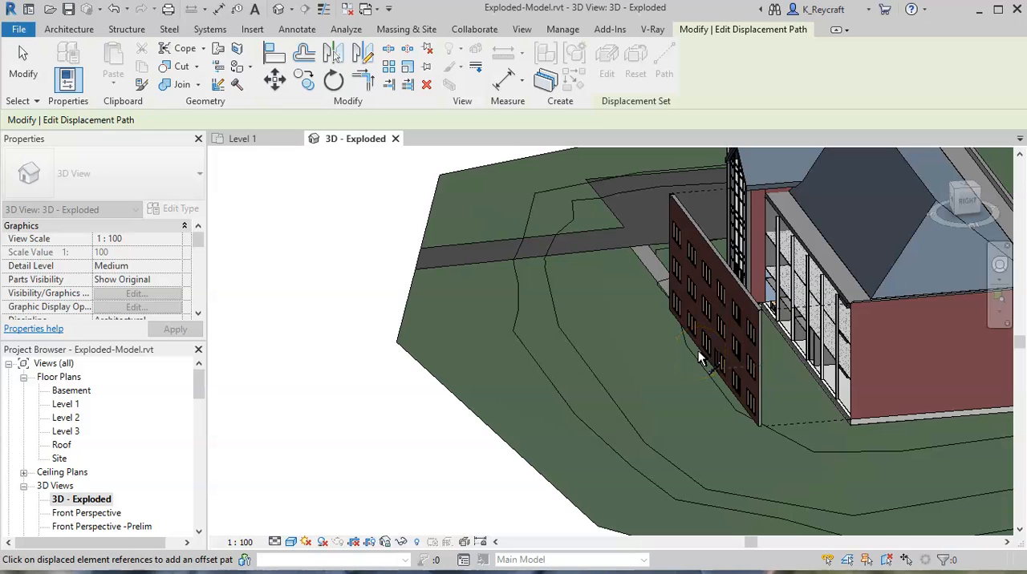
middle_click_drag(690, 338, 937, 378, "shift")
scroll(754, 384, "down", 1)
middle_click_drag(754, 385, 821, 395)
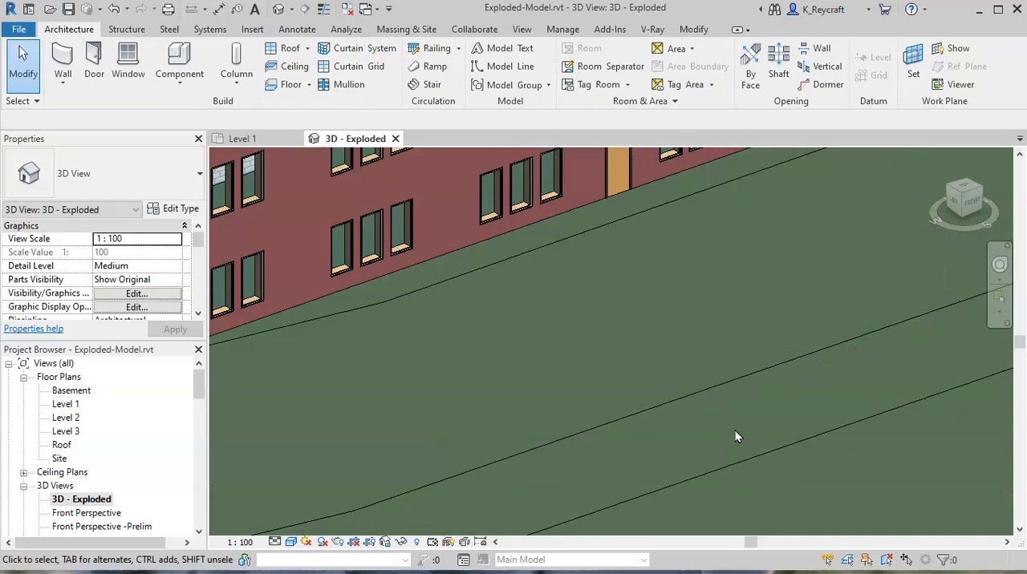
scroll(724, 427, "down", 7)
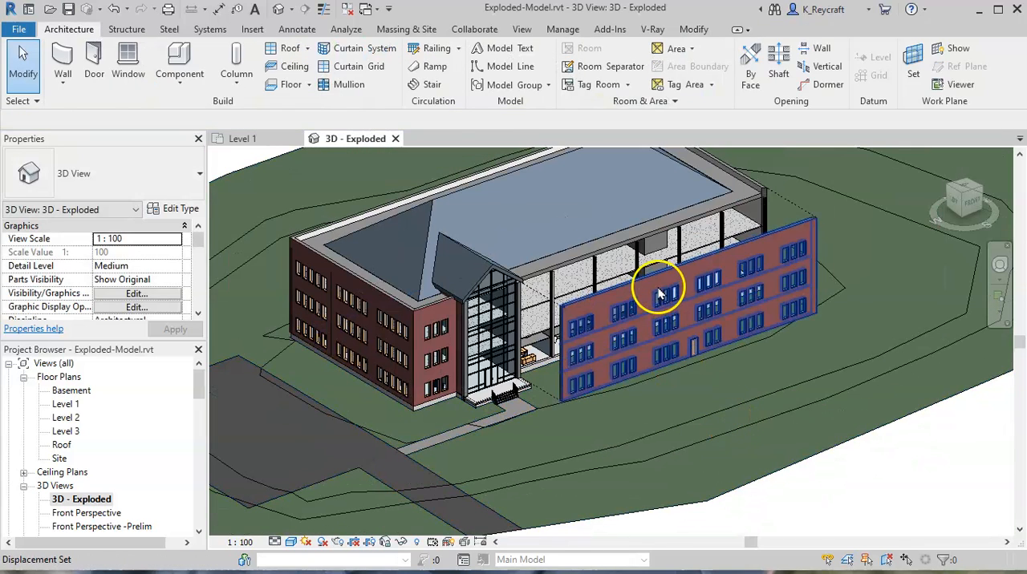
- Edit the long wall's displacement set and add the short front wall on the other side of the glazed entrance
left_click(656, 295)
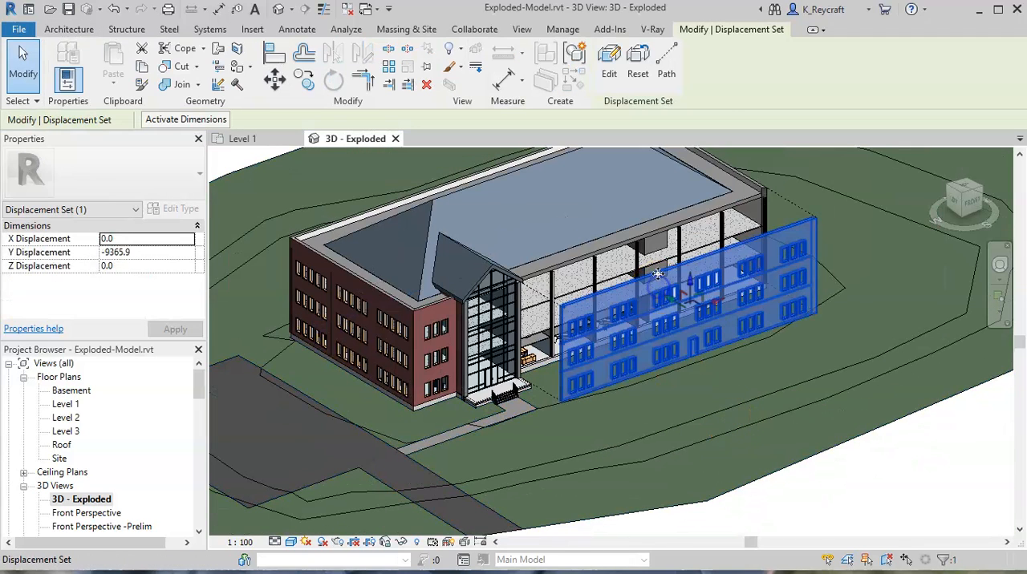
left_click(611, 64)
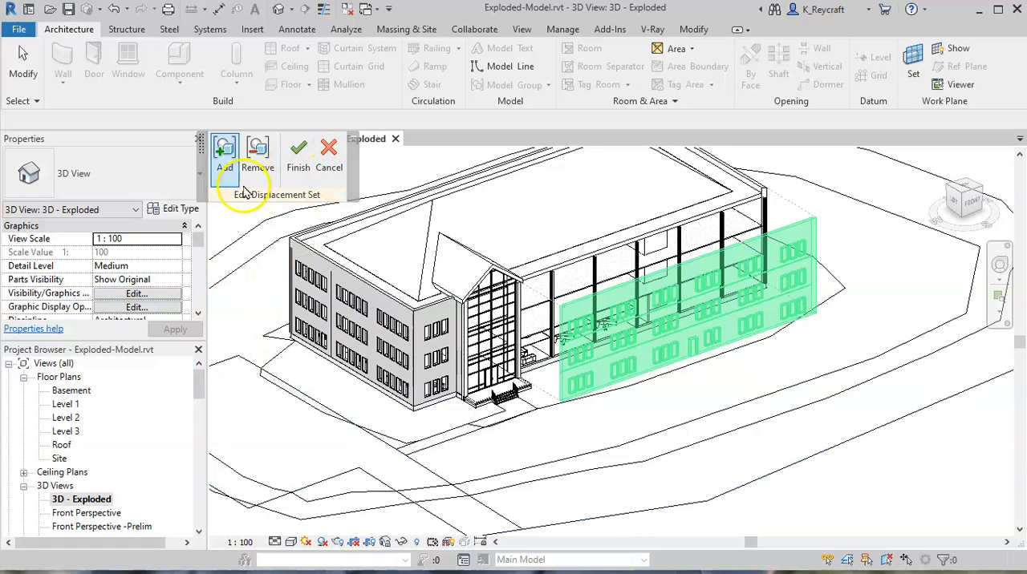
left_click(436, 312)
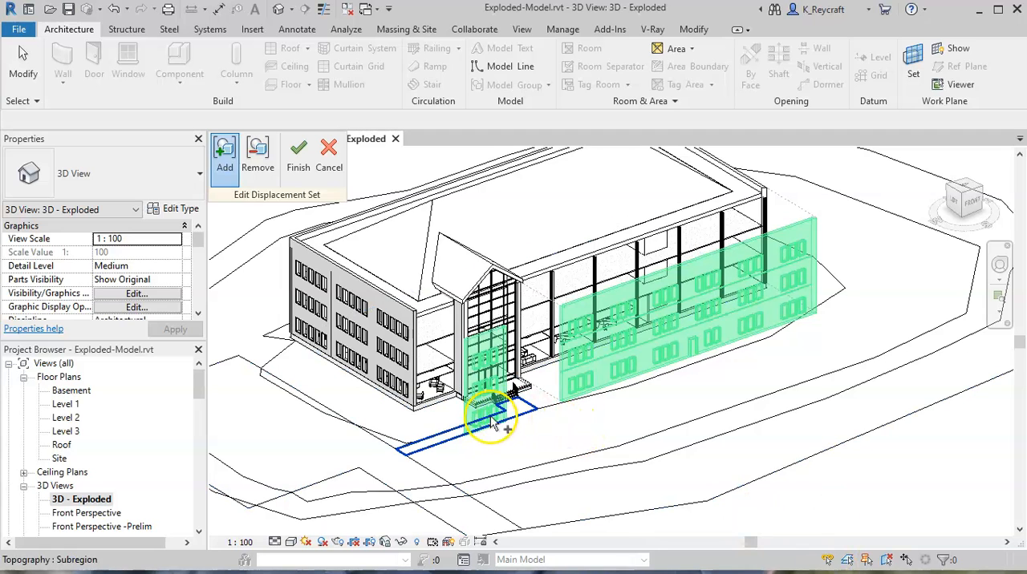
left_click(471, 417)
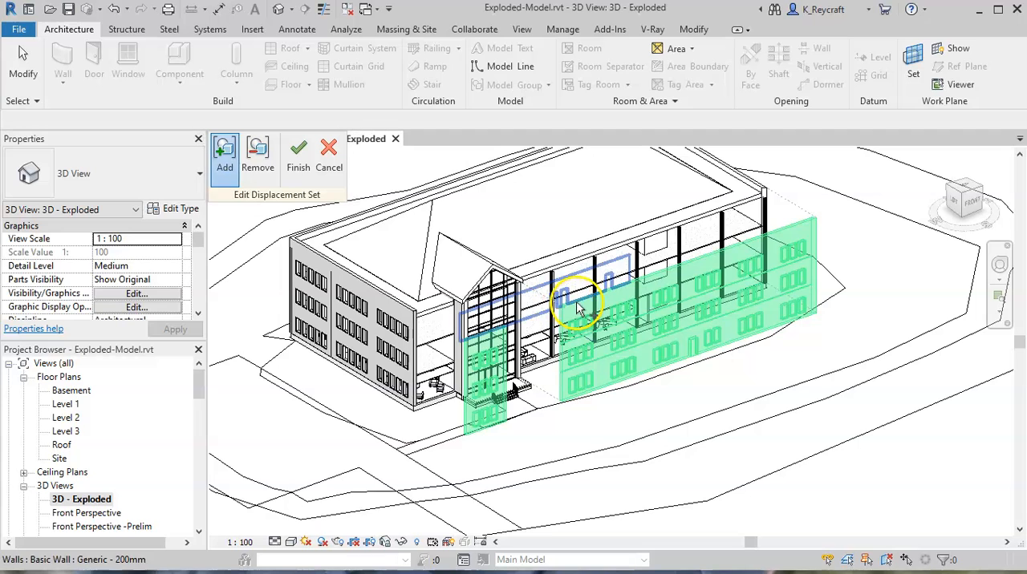
- Remove the long front wall from the displacement set and add it back
left_click(258, 156)
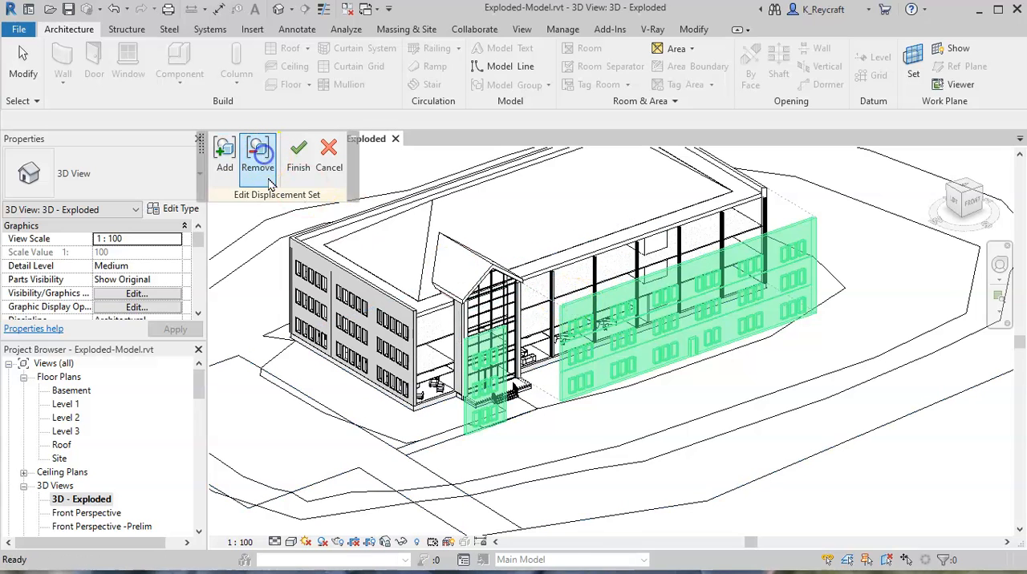
left_click(612, 295)
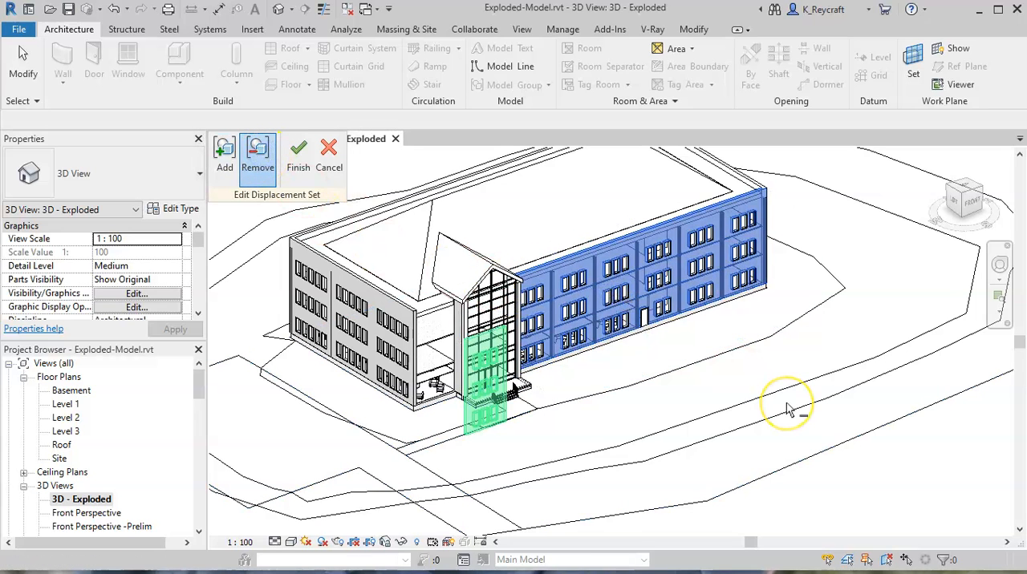
left_click(218, 160)
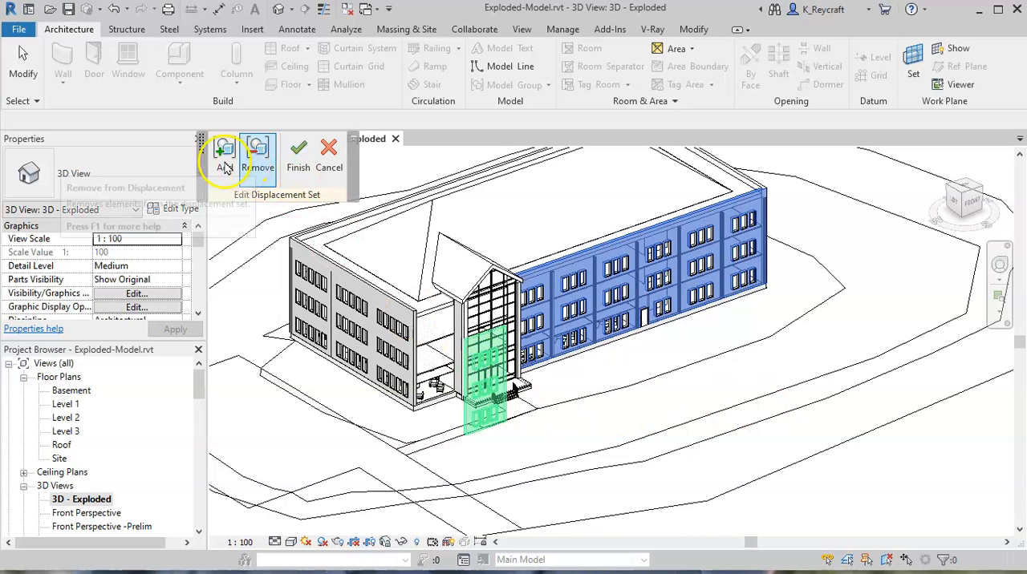
left_click(552, 271)
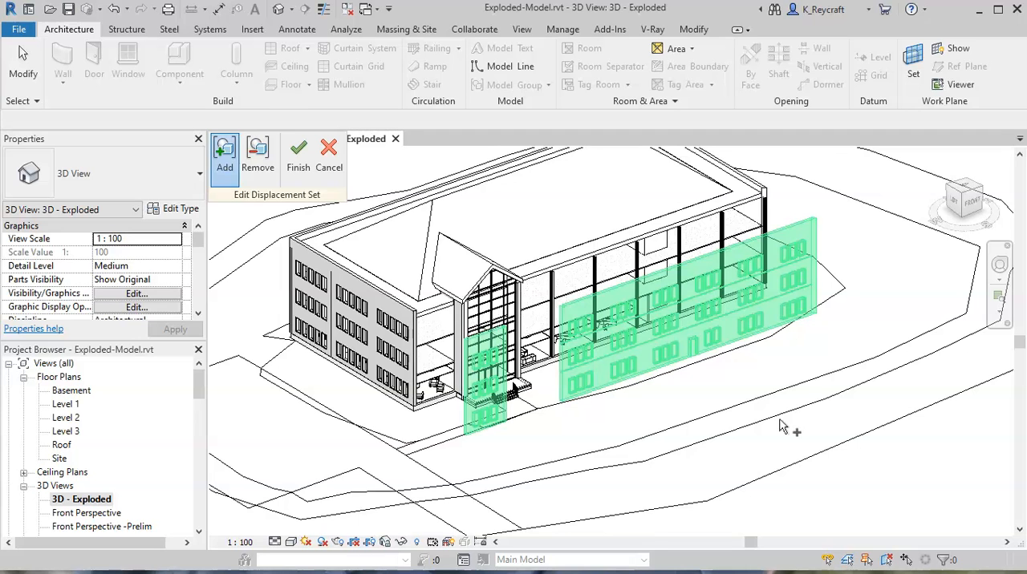
- Finish editing the front walls' displacement set and clear the selection
left_click(310, 157)
left_click(888, 490)
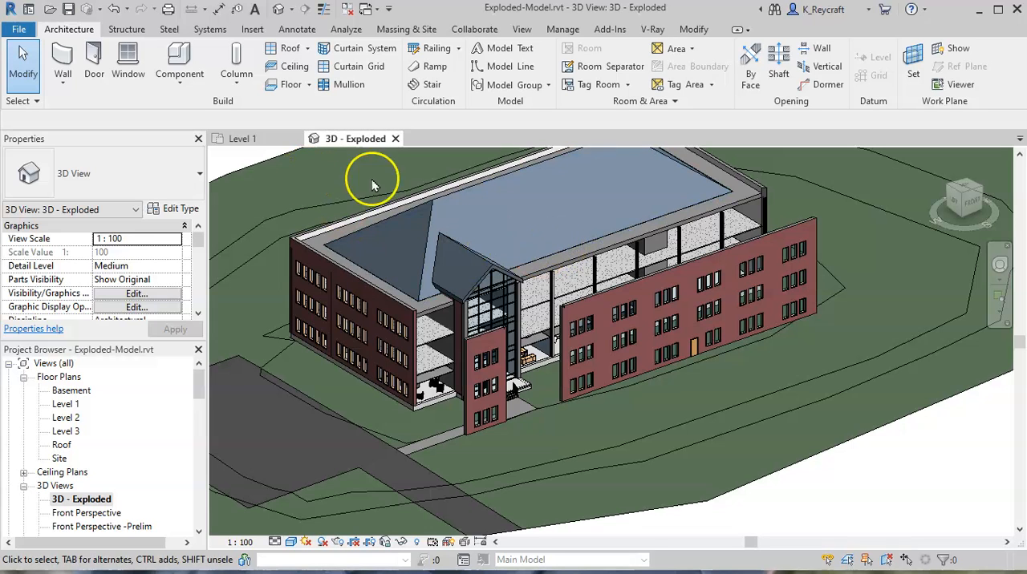
- Displace the main roof straight up from the building to a Z displacement of about 8516.3
left_click(531, 253)
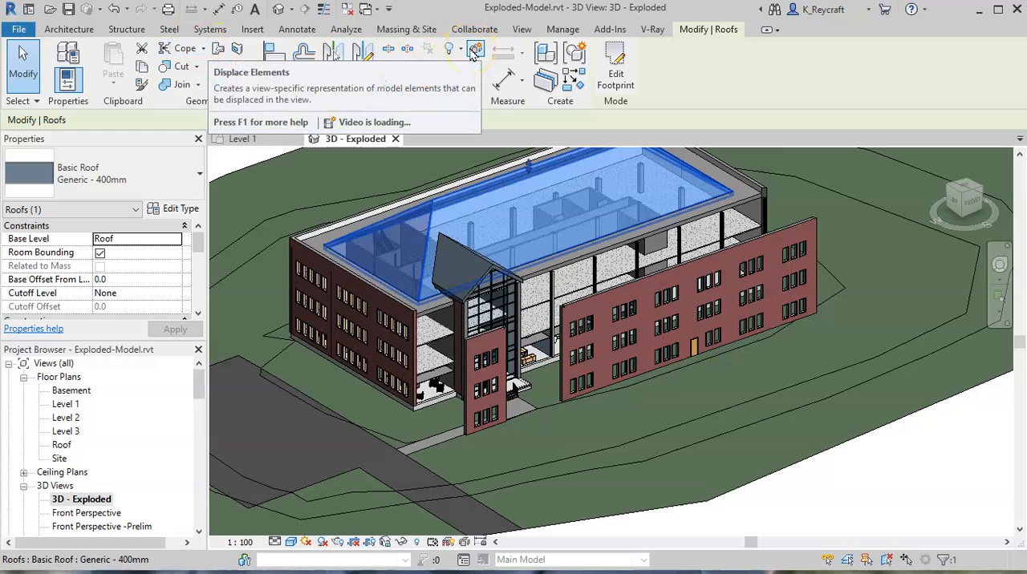
left_click(474, 50)
middle_click_drag(550, 236, 554, 412)
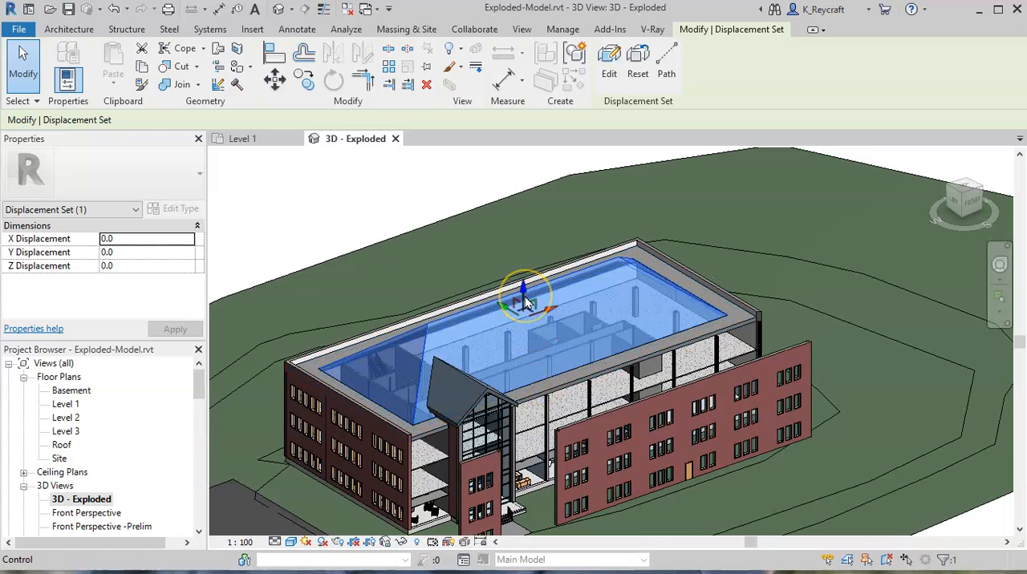
left_click_drag(526, 300, 536, 237)
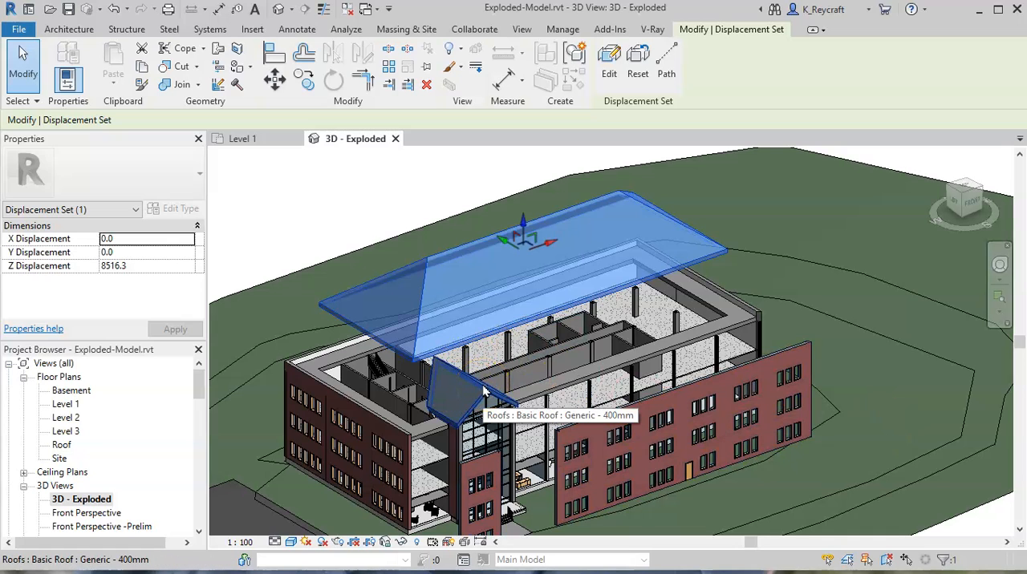
- Add the small gabled roof over the glazed entrance to the main roof's displacement set
left_click(608, 63)
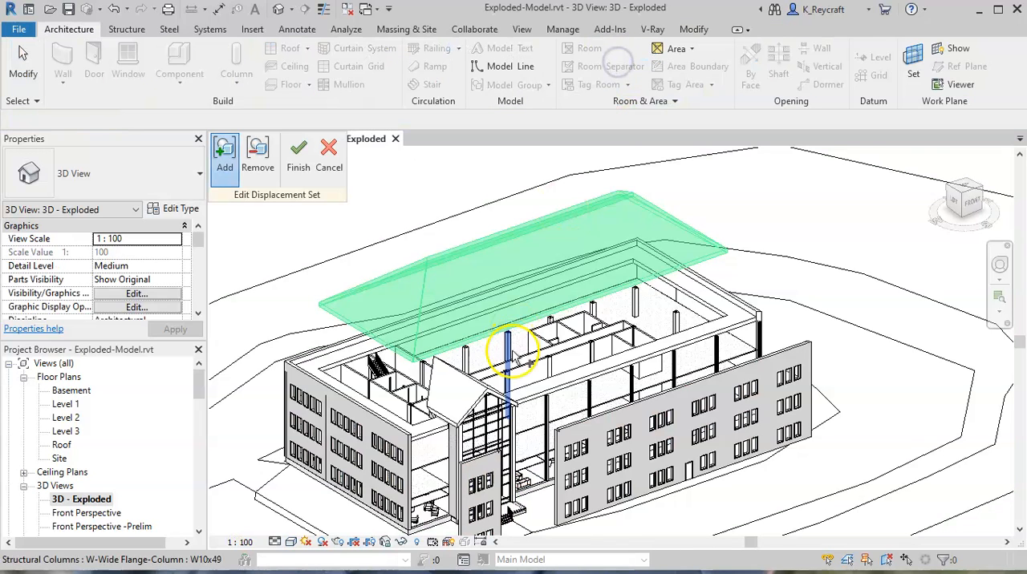
left_click(470, 388)
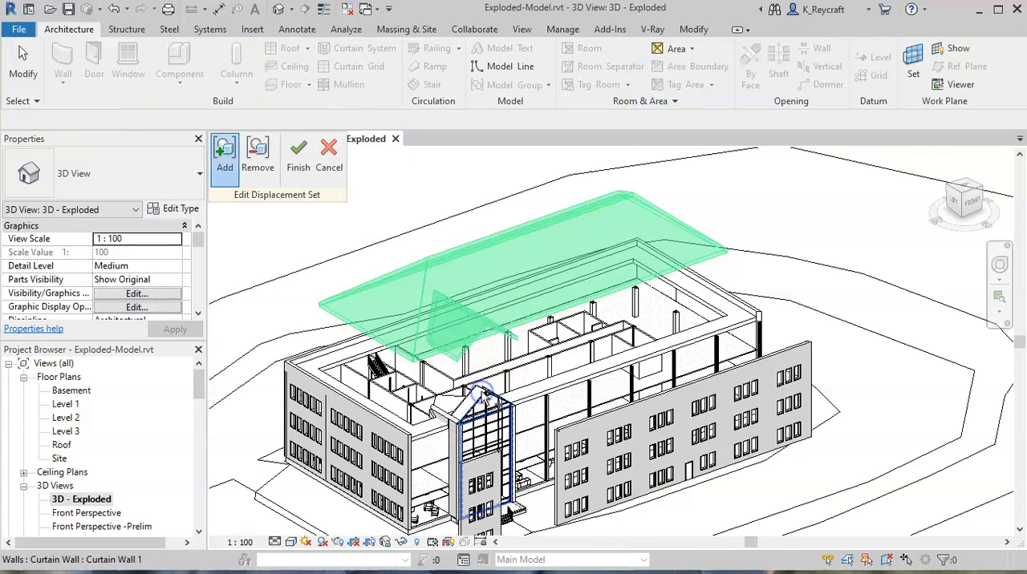
left_click(297, 154)
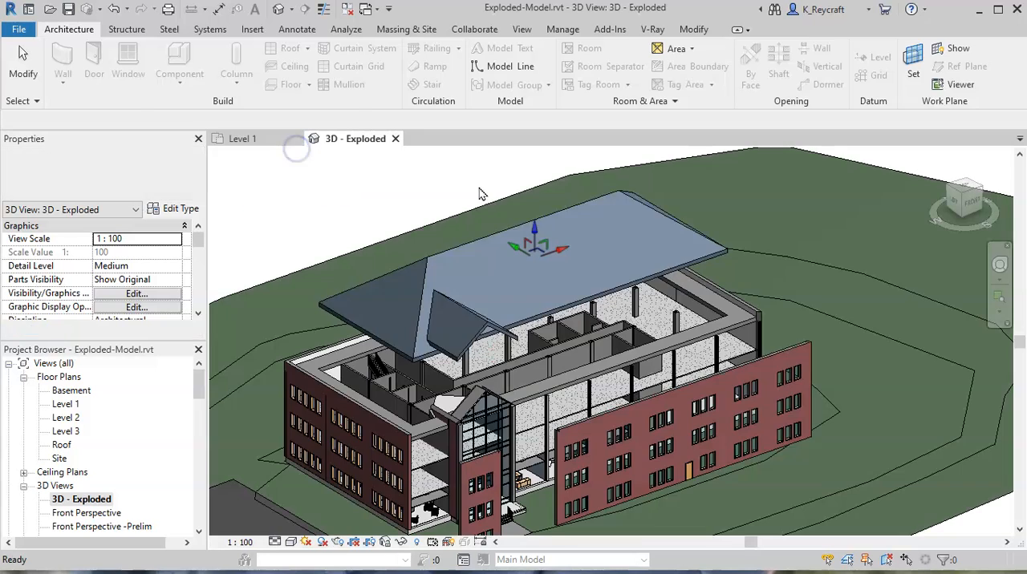
- Add displacement paths at the three visible eave corners of the raised main roof
left_click(514, 239)
left_click(669, 55)
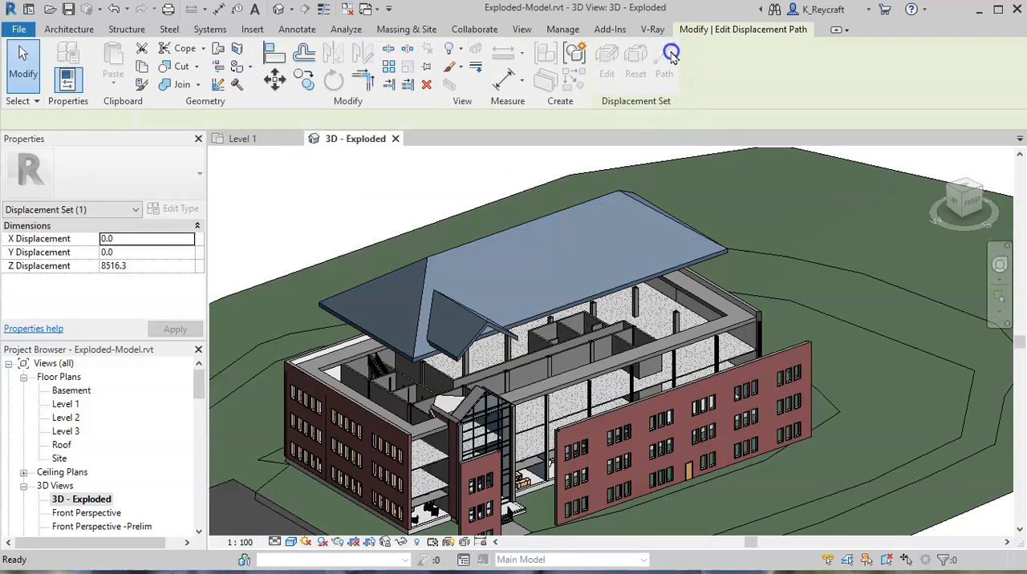
left_click(328, 314)
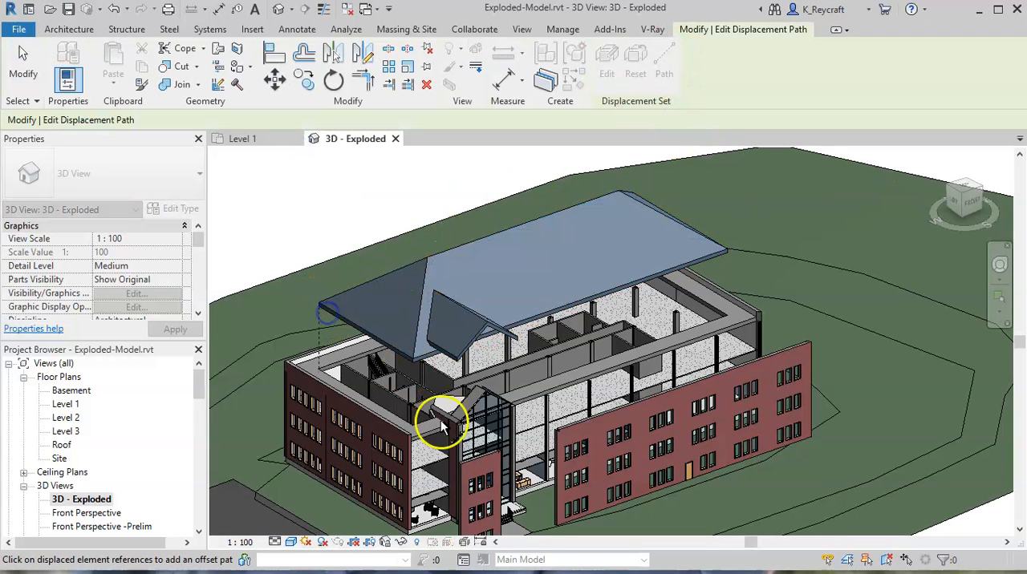
scroll(414, 369, "up", 5)
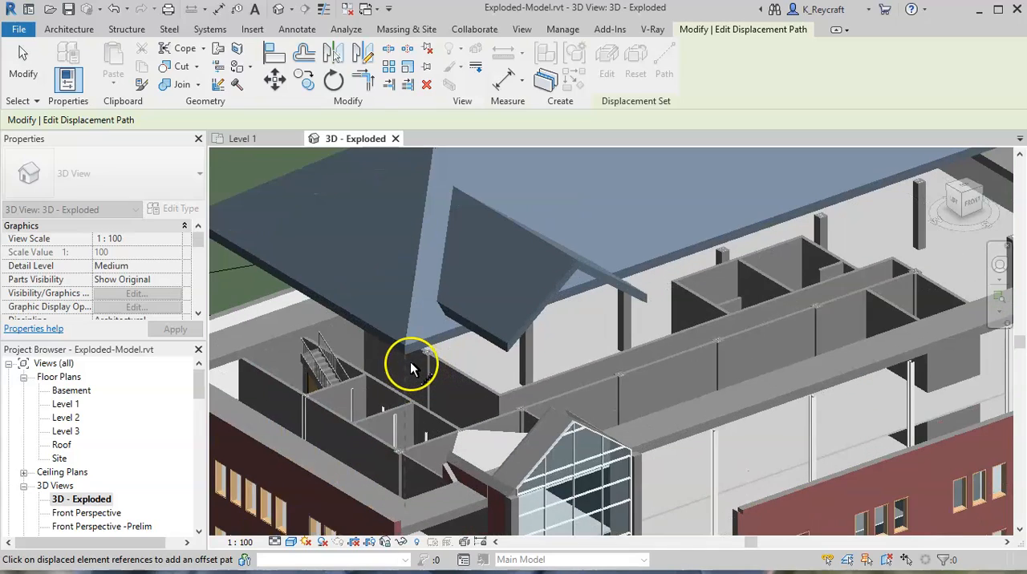
scroll(412, 440, "down", 5)
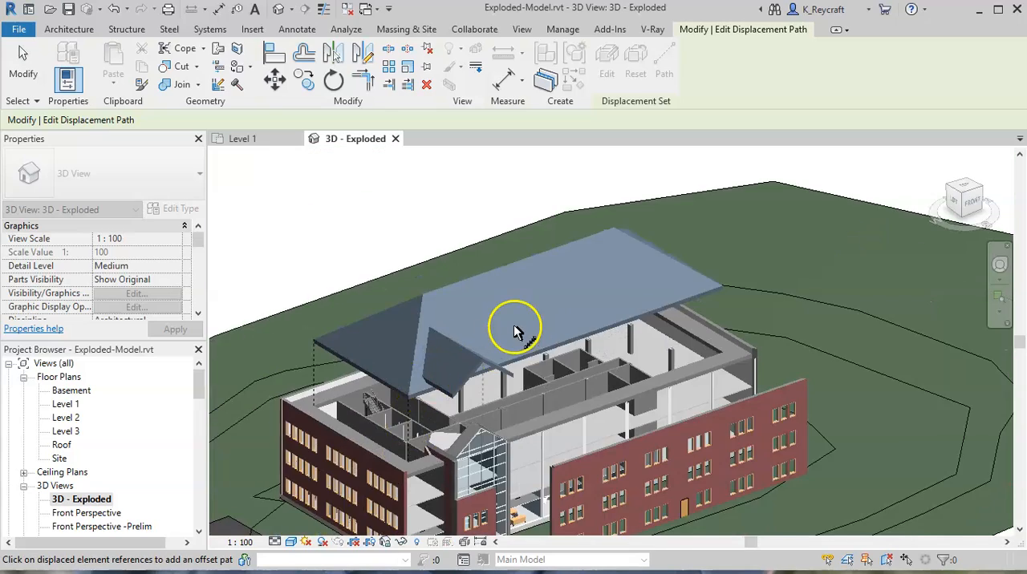
scroll(724, 277, "up", 4)
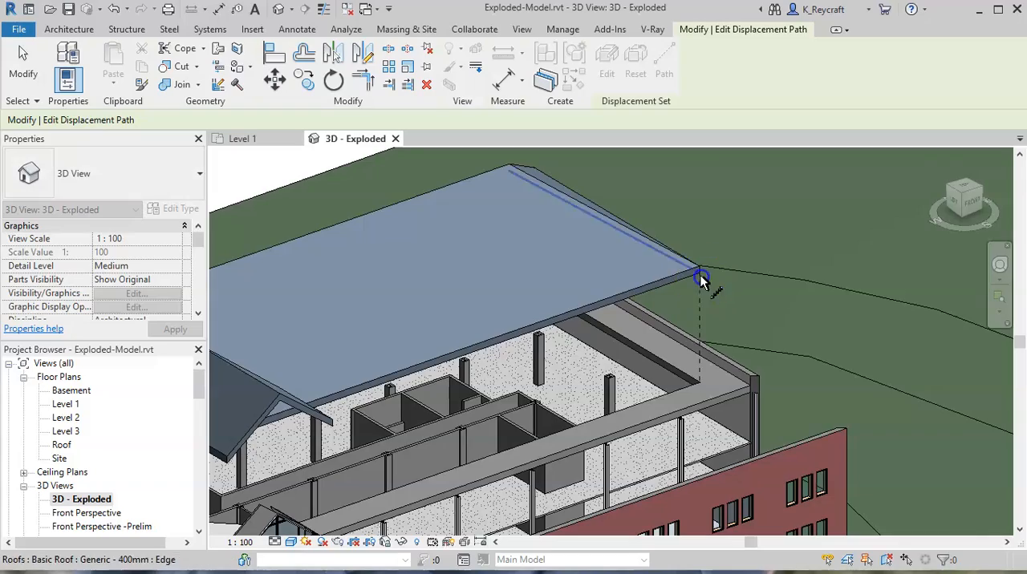
scroll(735, 279, "down", 4)
- Add a displacement path at the main roof's remaining rear corner and finish editing the paths
middle_click_drag(763, 293, 509, 293, "shift")
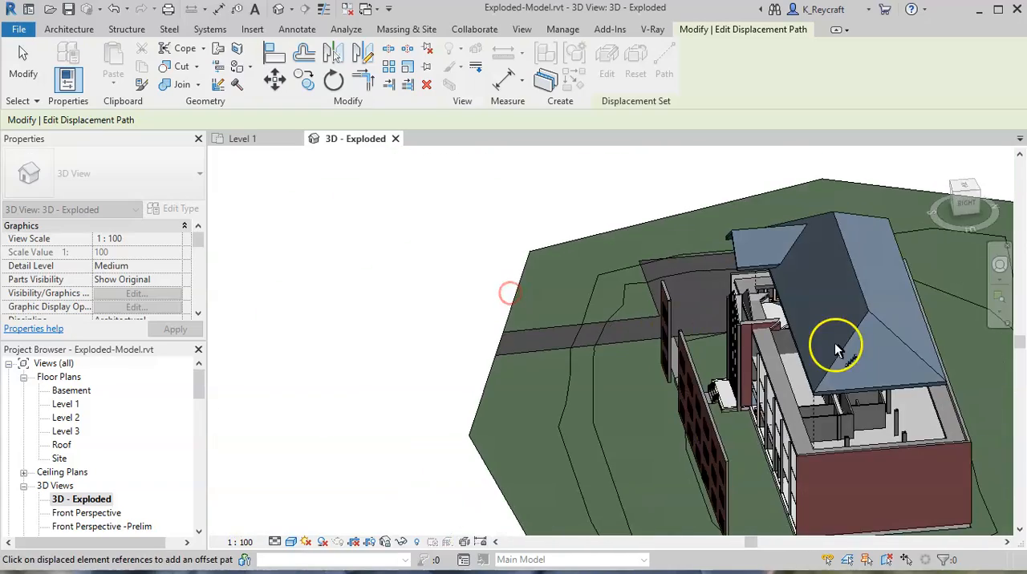
middle_click_drag(837, 348, 476, 184)
middle_click_drag(603, 271, 679, 216, "shift")
middle_click_drag(614, 223, 693, 362, "shift")
scroll(665, 348, "down", 3)
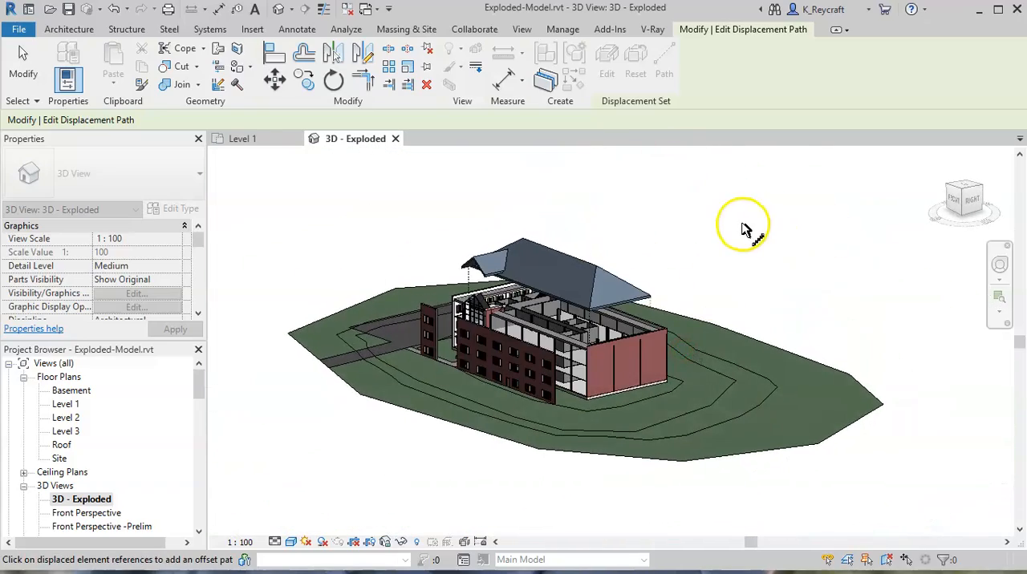
scroll(745, 230, "up", 3)
key("Escape")
middle_click_drag(887, 360, 673, 276)
scroll(750, 276, "up", 2)
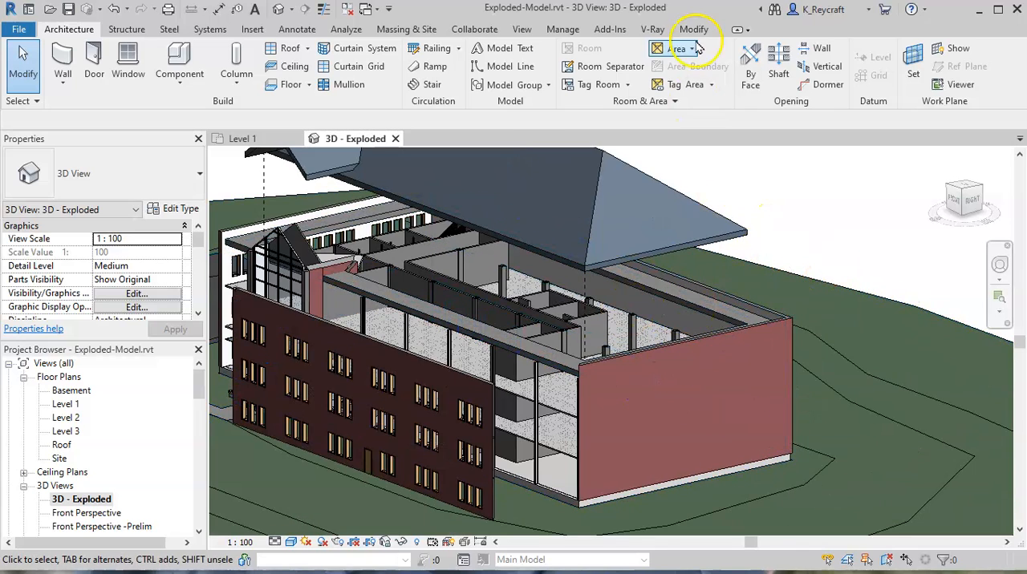
left_click(724, 223)
left_click(673, 92)
left_click(746, 245)
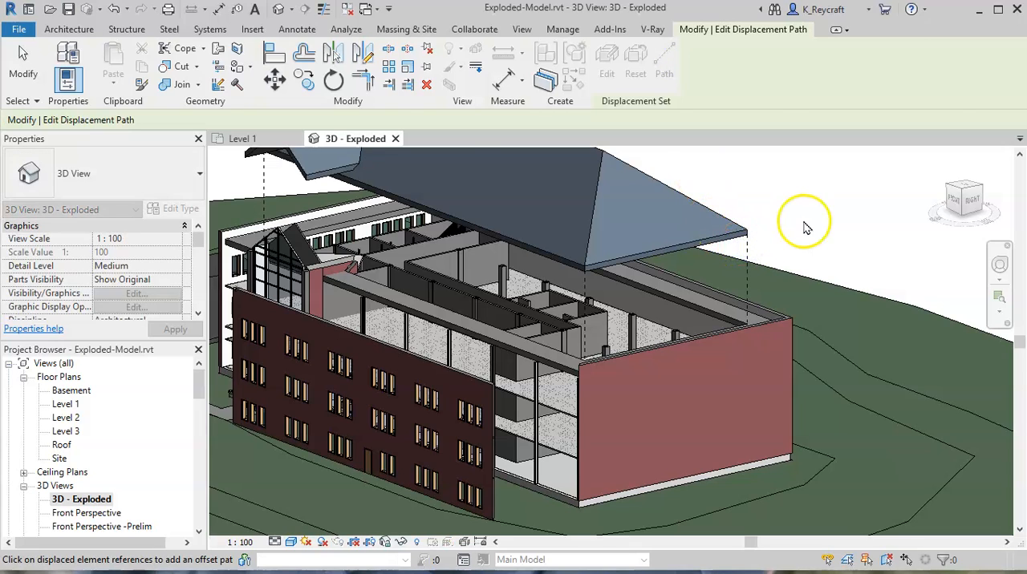
key("Escape")
- Examine the exploded building from the entrance side, compare it with the default 3D view, and close that view
scroll(804, 223, "down", 2)
middle_click_drag(742, 341, 890, 360, "shift")
scroll(726, 349, "up", 1)
middle_click_drag(777, 381, 844, 415)
scroll(844, 414, "down", 1)
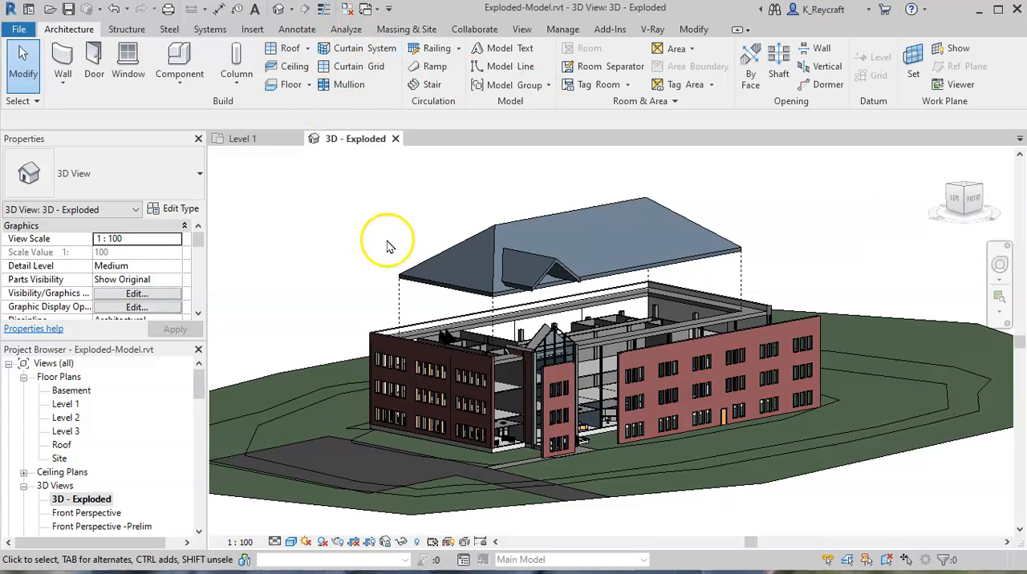
left_click(290, 11)
middle_click_drag(546, 396, 775, 272, "shift")
scroll(625, 349, "up", 4)
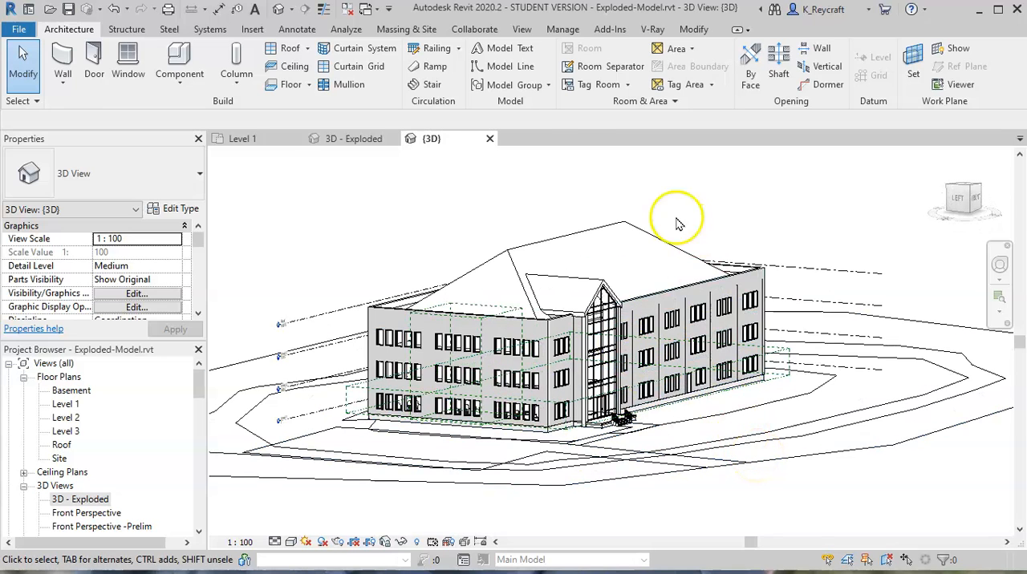
left_click(489, 139)
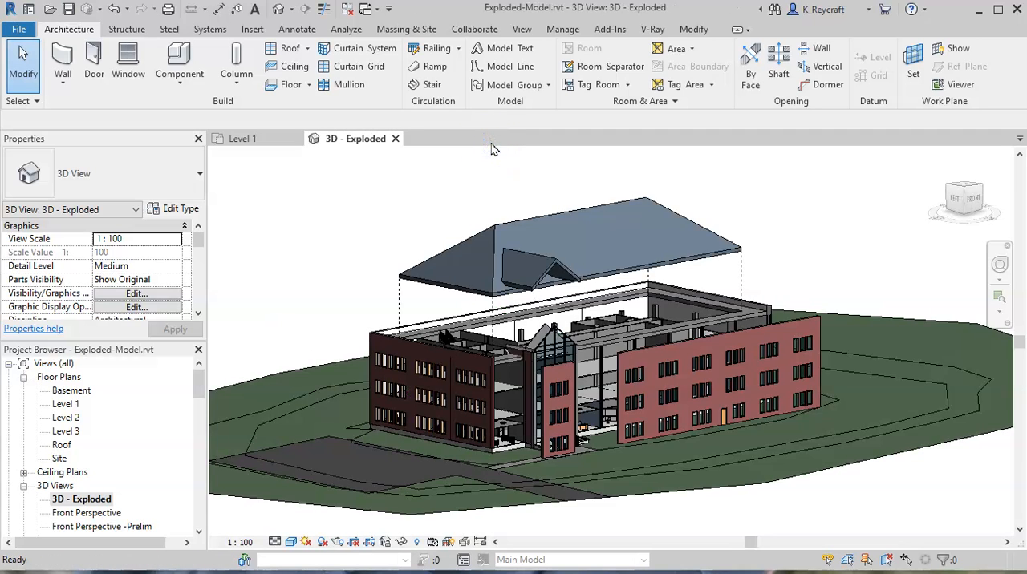